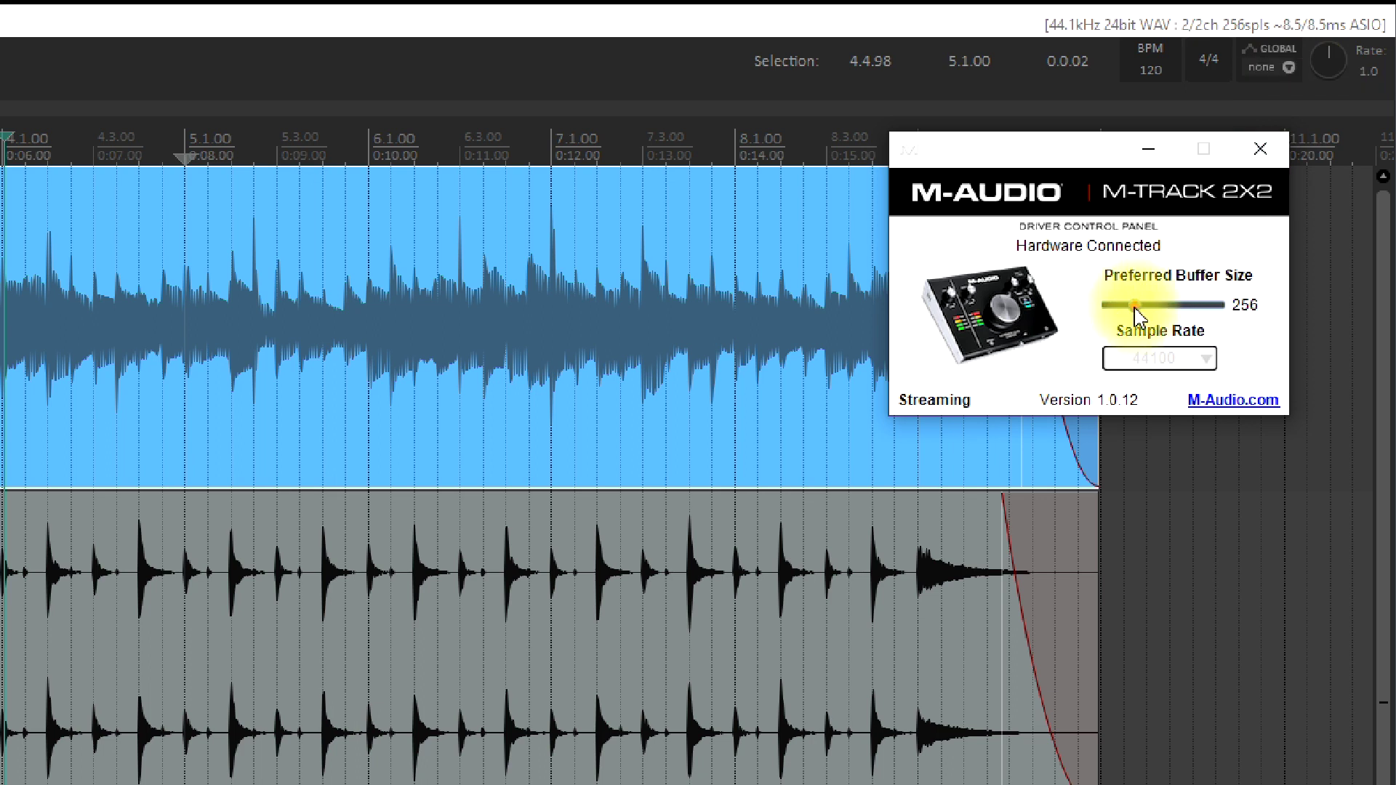
# - Lower the M-Track 2X2 driver's preferred buffer size, trying 128 and 64
pyautogui.moveTo(1135, 314); pyautogui.dragTo(1128, 314)
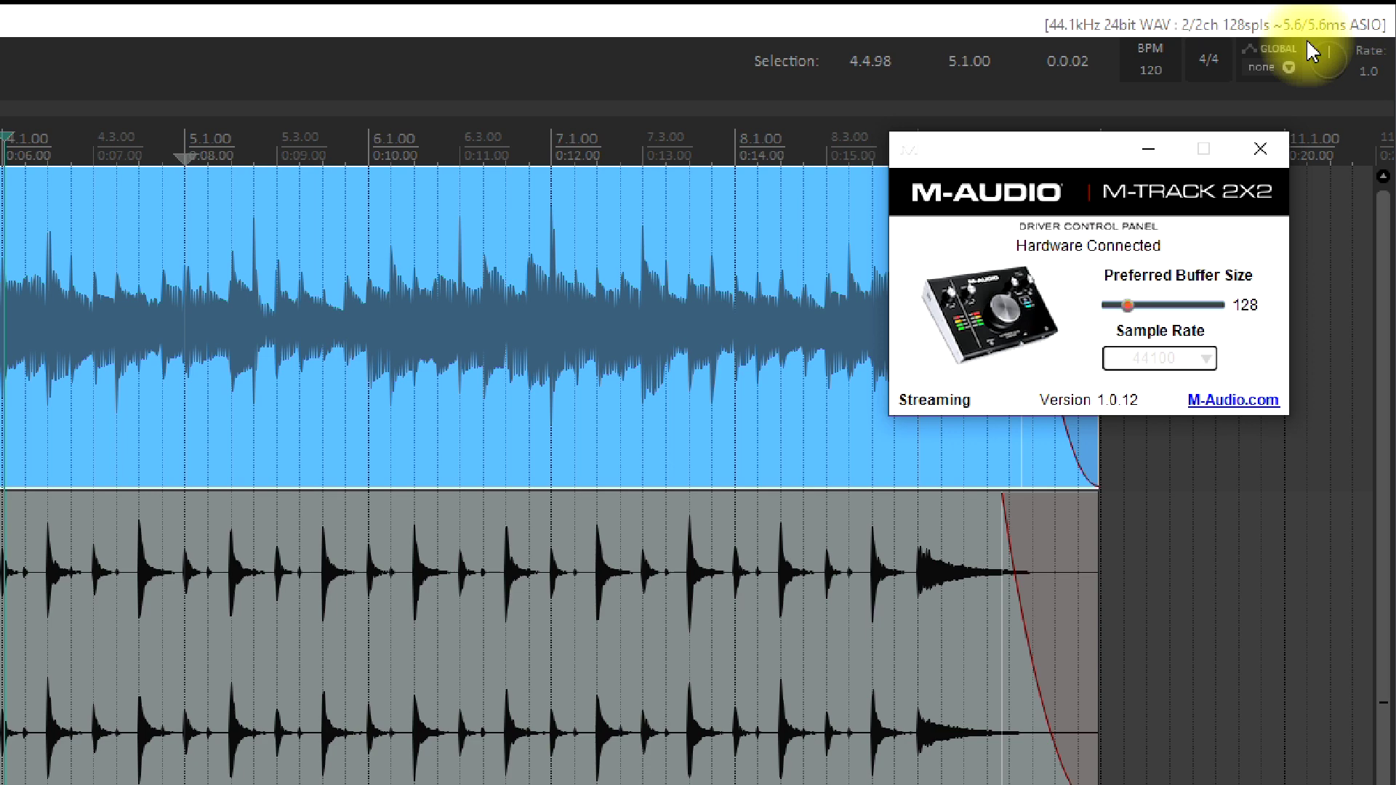
pyautogui.moveTo(1128, 305); pyautogui.dragTo(1126, 313)
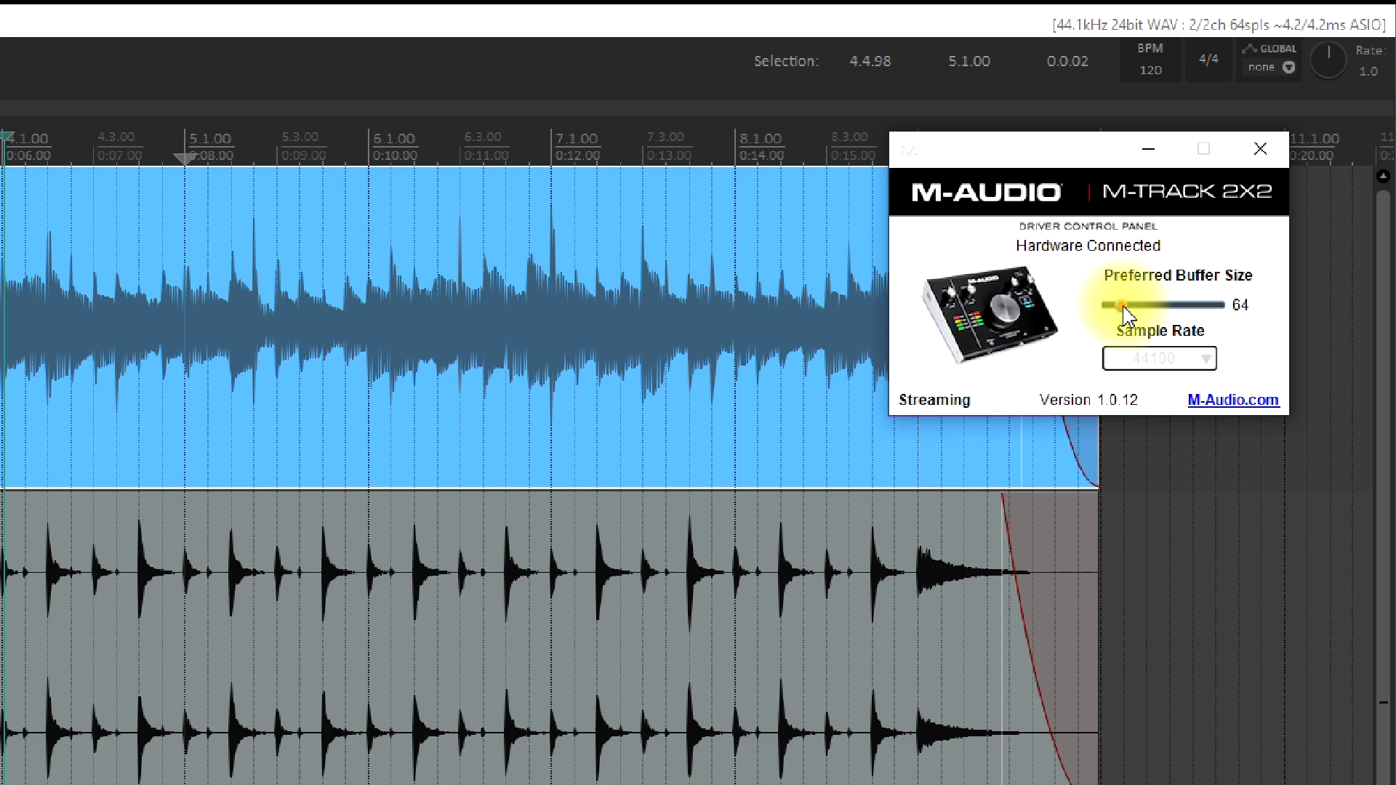
# - Set the driver's preferred buffer size to 256 and close the M-Track 2X2 control panel
pyautogui.moveTo(1125, 314); pyautogui.dragTo(1131, 306)
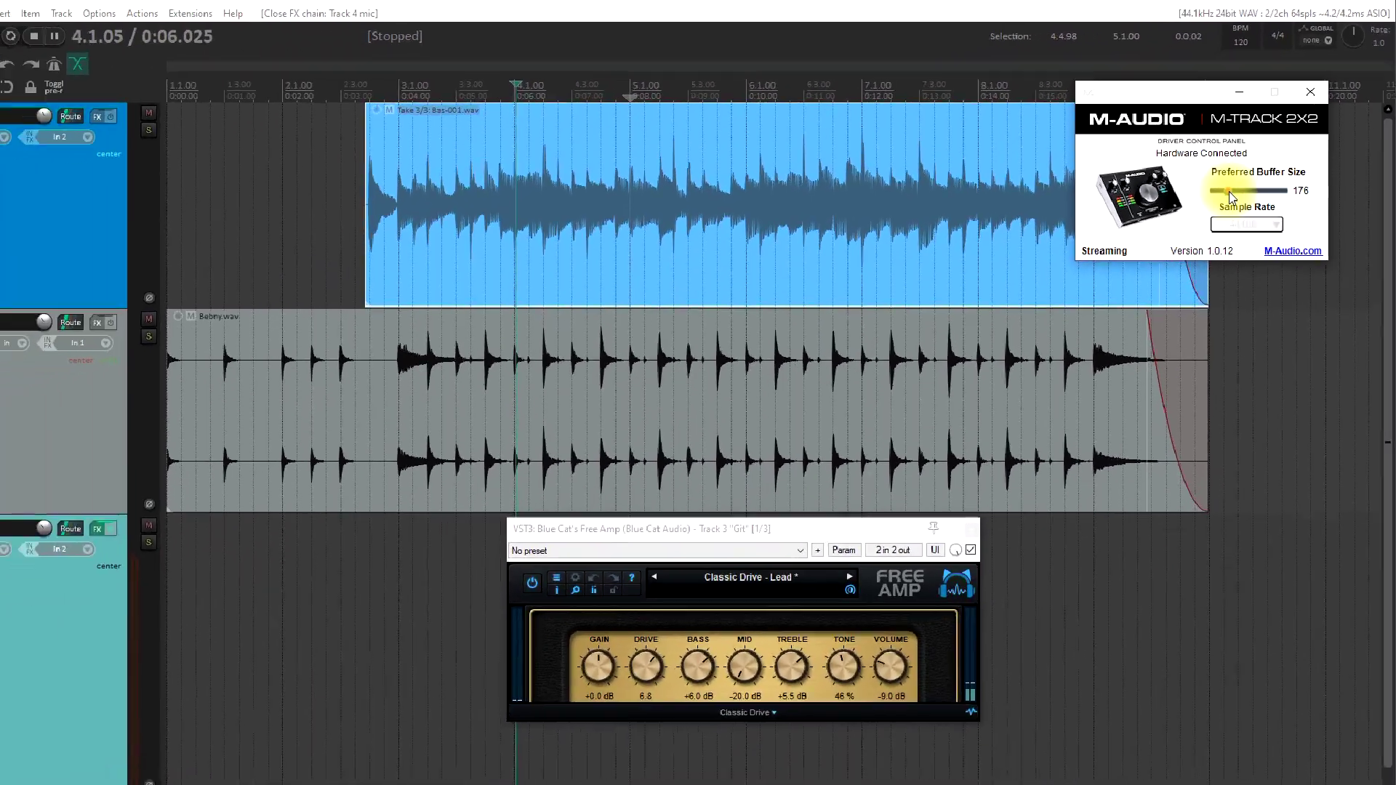
pyautogui.moveTo(1229, 191); pyautogui.dragTo(1232, 191)
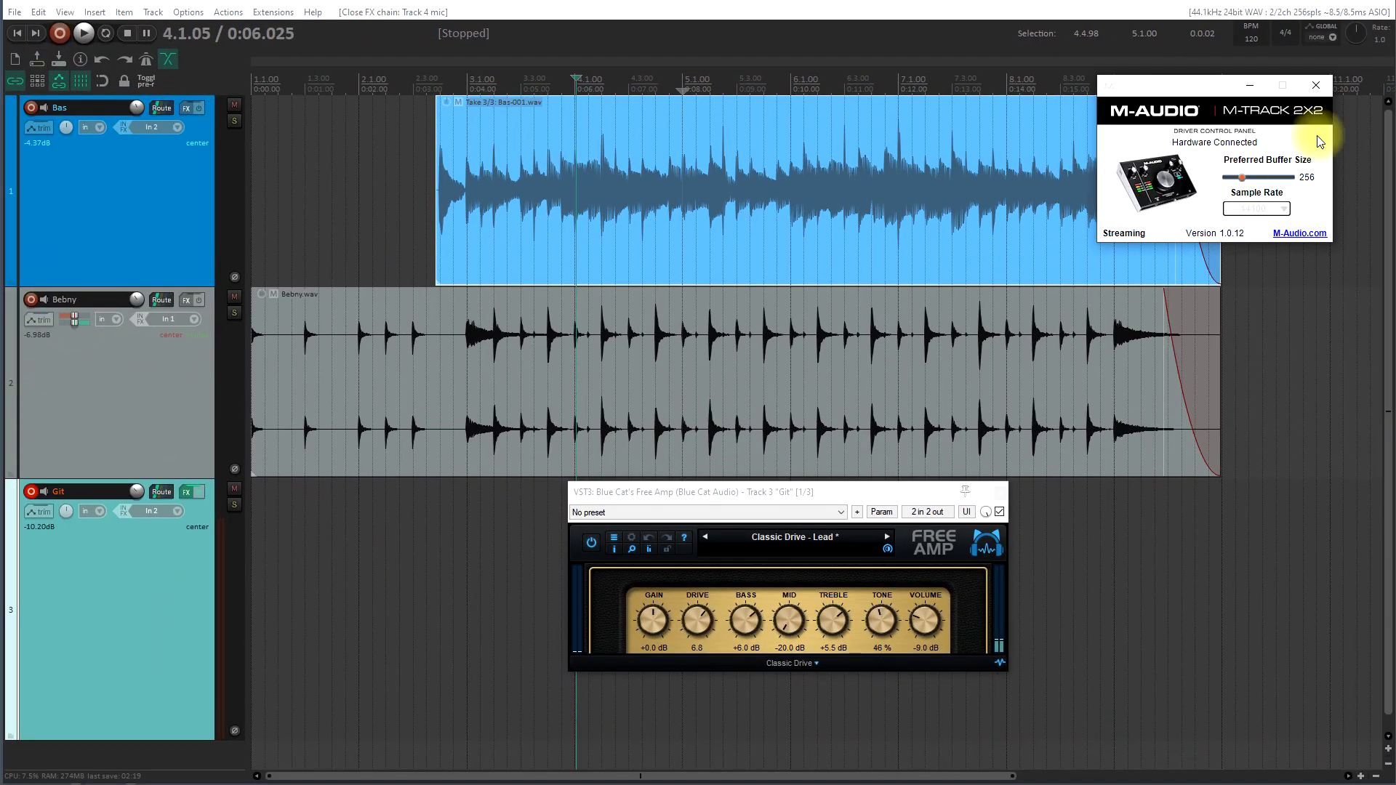
pyautogui.click(1317, 85)
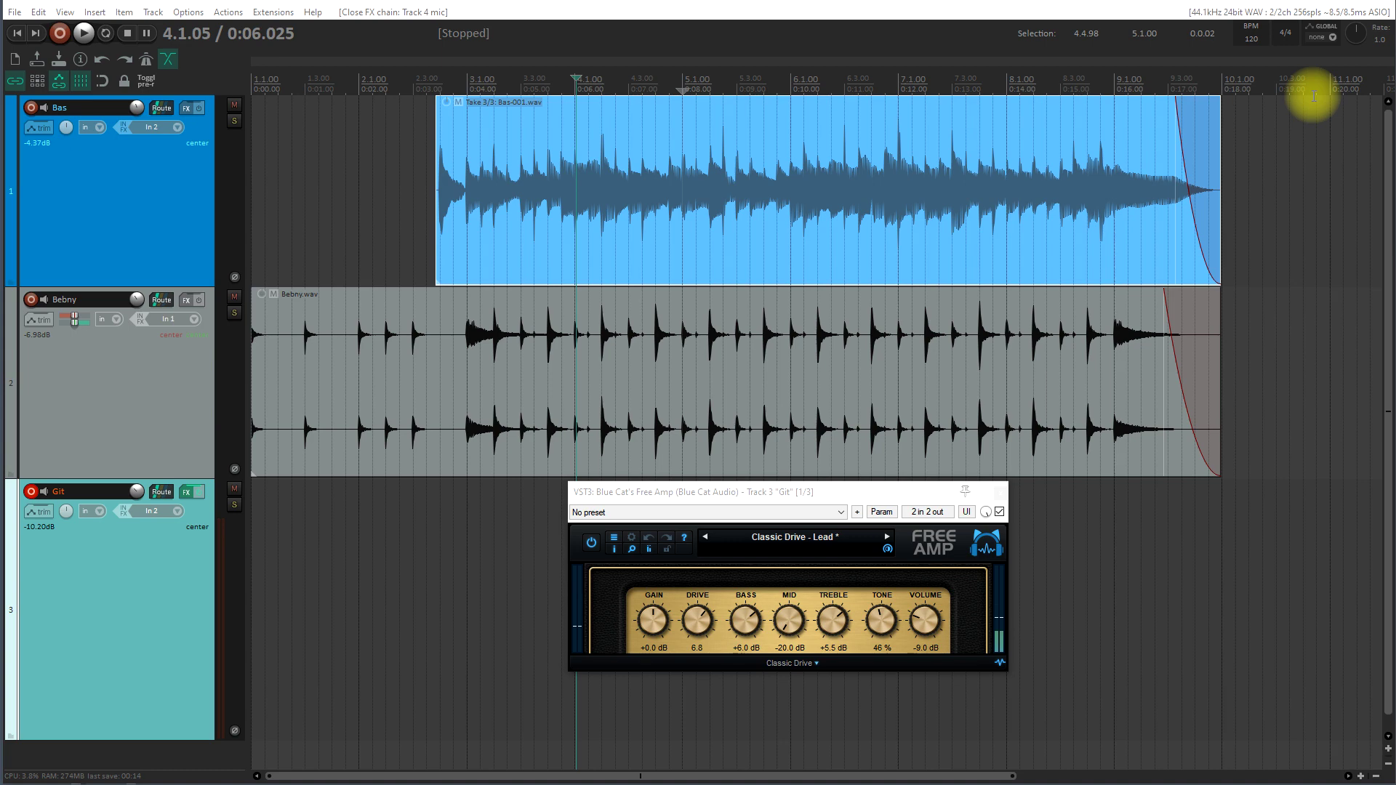
# - Record a guitar take on the Git track from the project start to just past the end of the bass and drum clips
pyautogui.press('Home')
pyautogui.hotkey('ctrl', 'r')
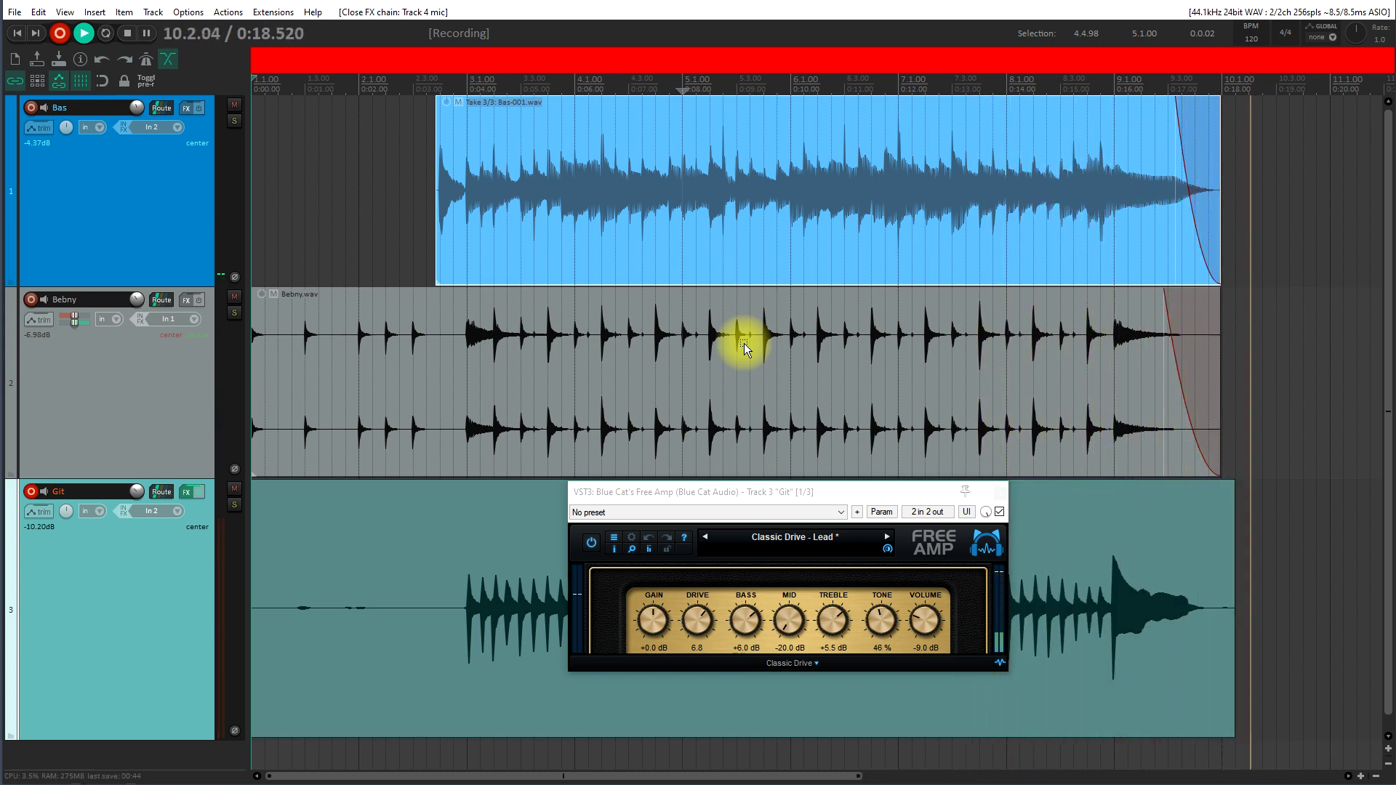
pyautogui.press('space')
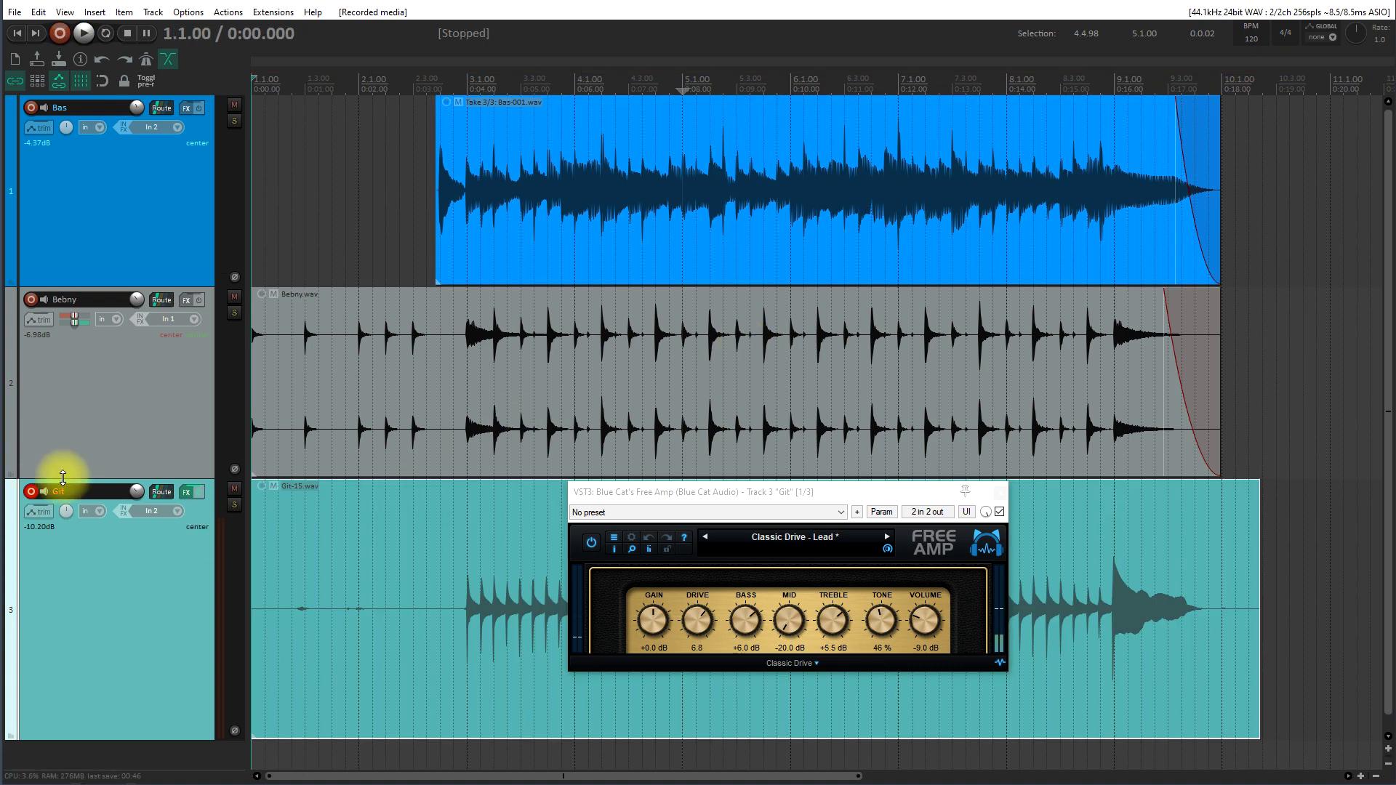
# - Disarm the Git track and play all tracks back from the start, with the amp plugin window moved off the guitar clip
pyautogui.click(34, 491)
pyautogui.press('space')
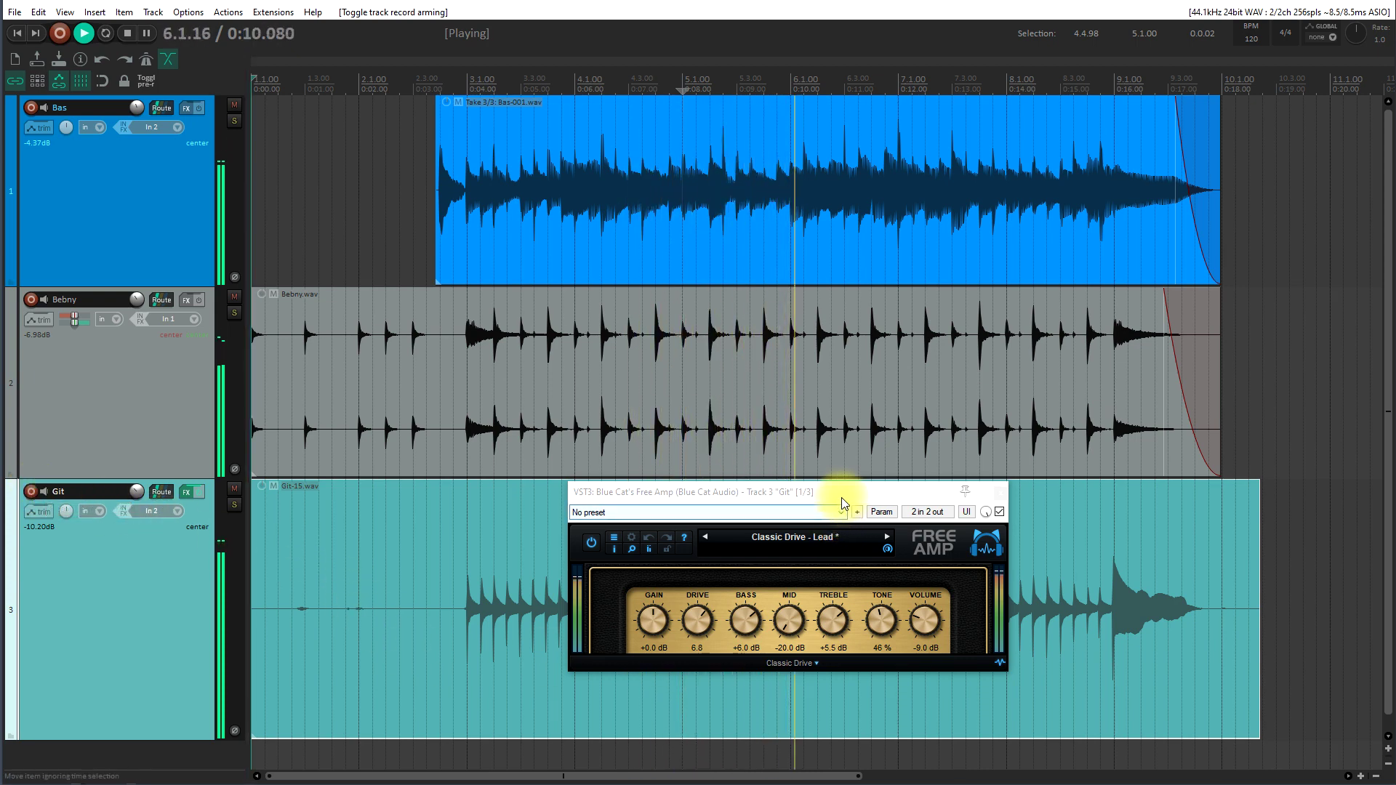
pyautogui.moveTo(854, 485); pyautogui.dragTo(1118, 285)
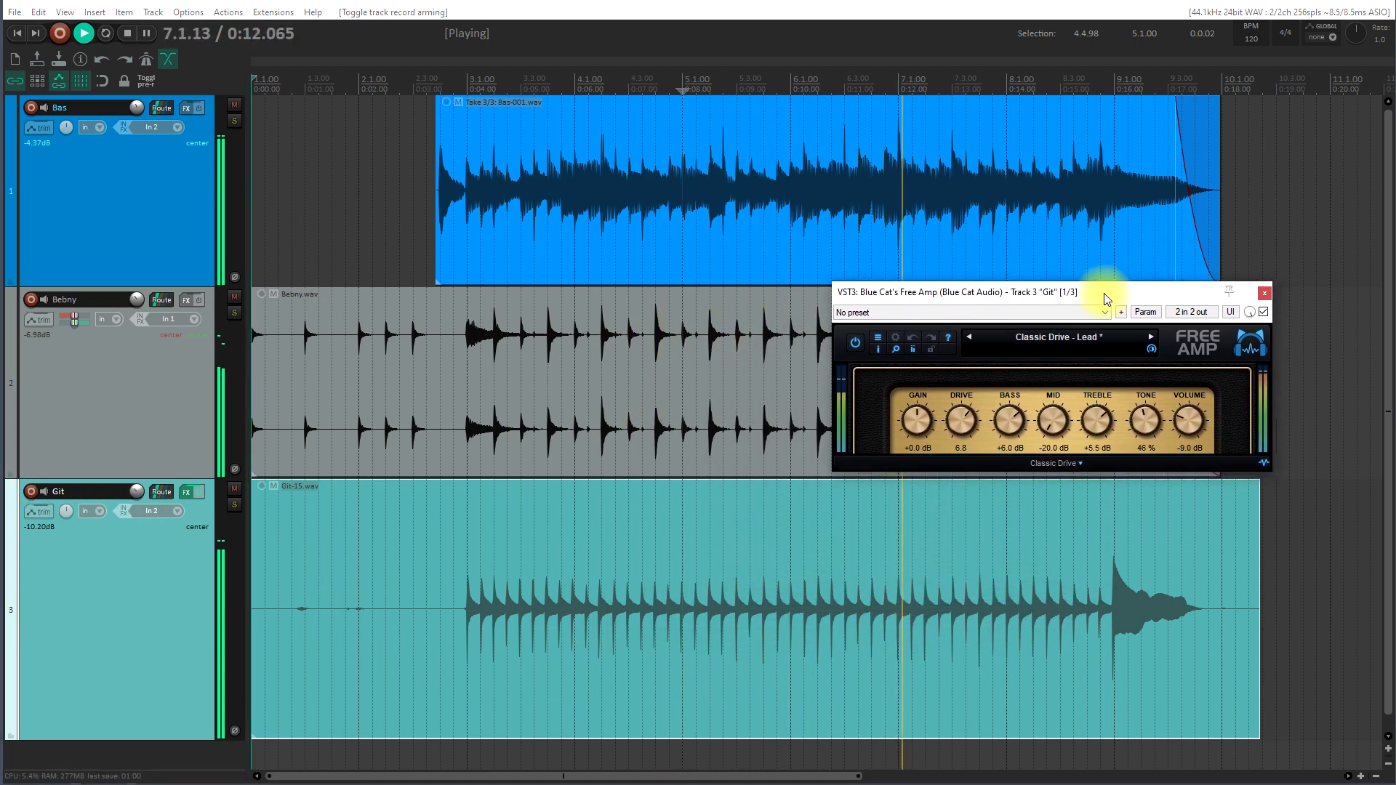
pyautogui.scroll(4, 462, 549)
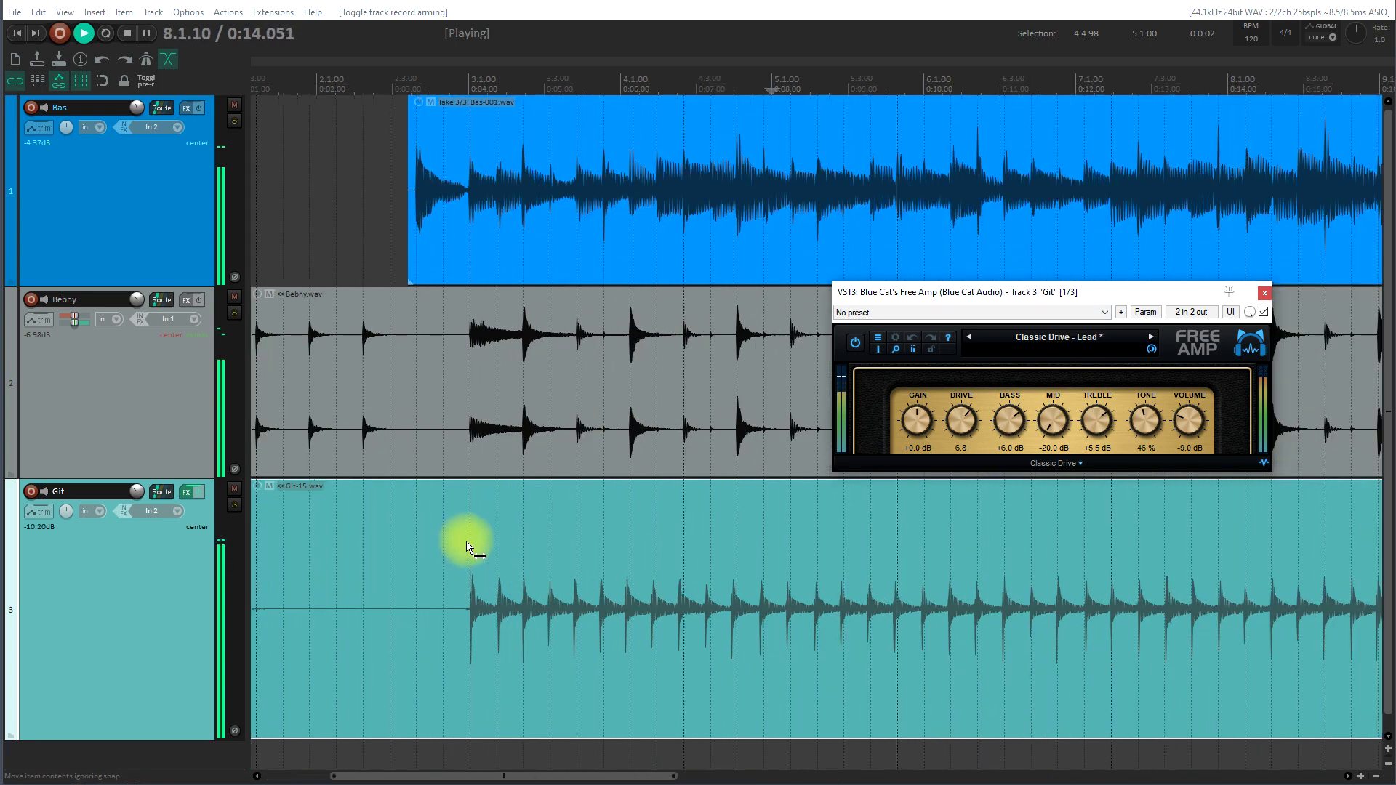
pyautogui.scroll(2, 467, 545)
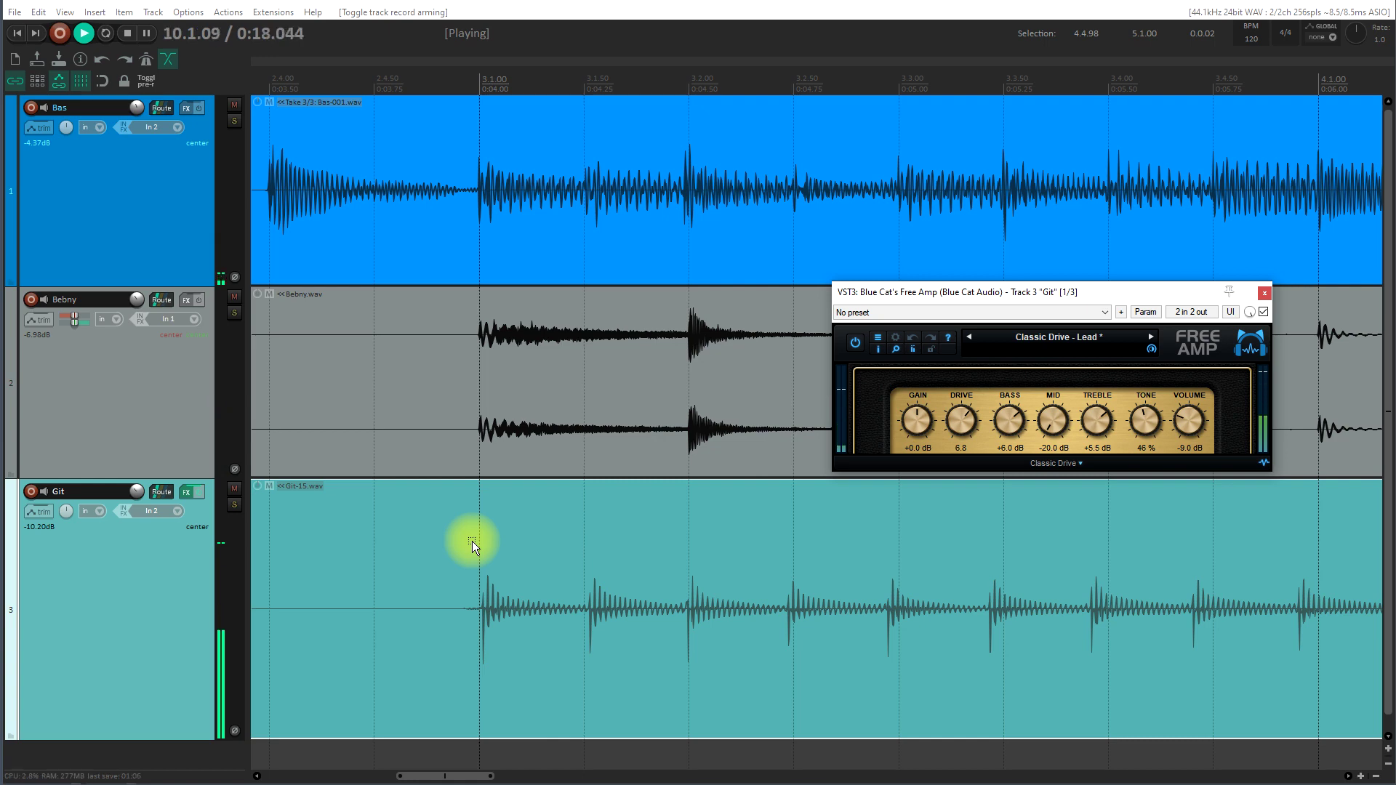
pyautogui.press('space')
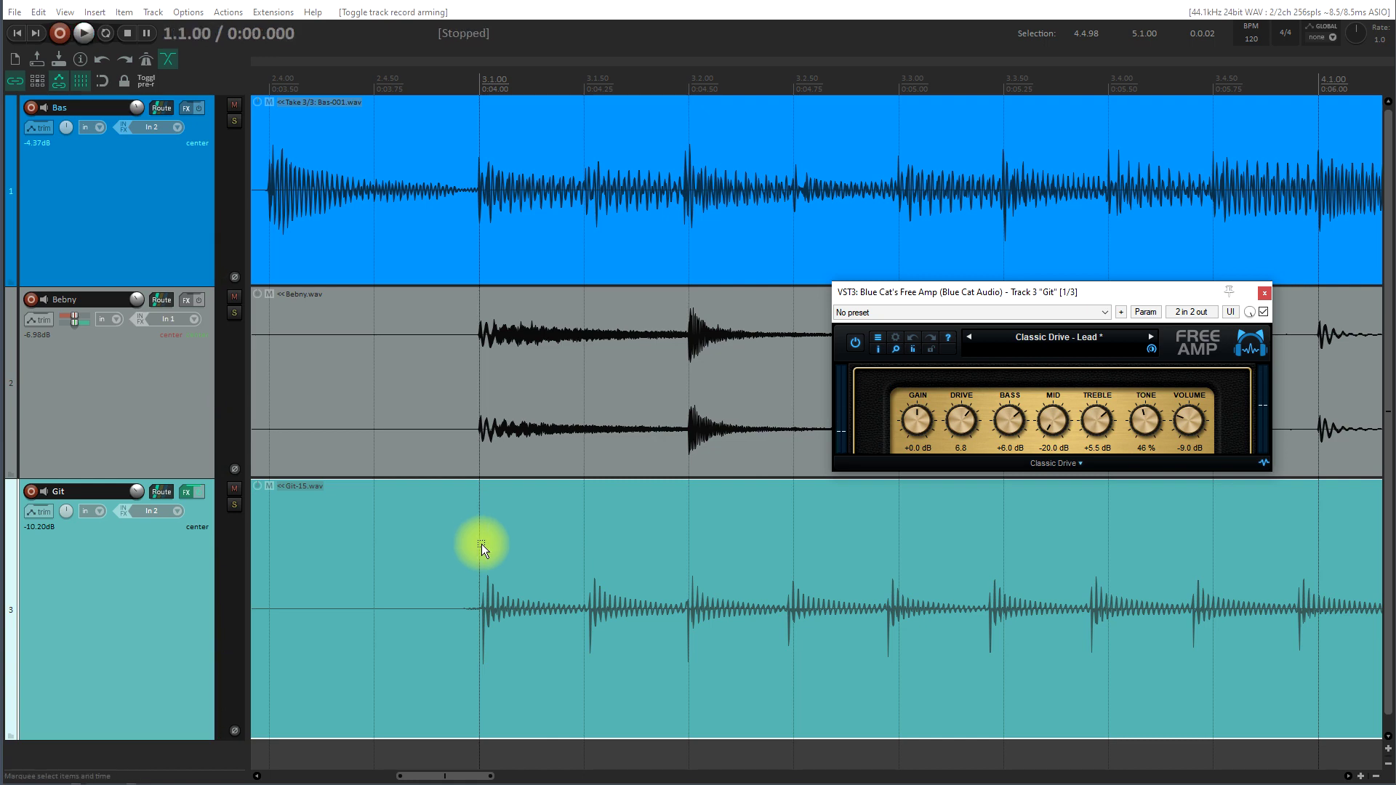
# - Examine how the recorded guitar transients line up with the grid and the drum hits from bar 3 onward
pyautogui.hscroll(3, 771, 570)
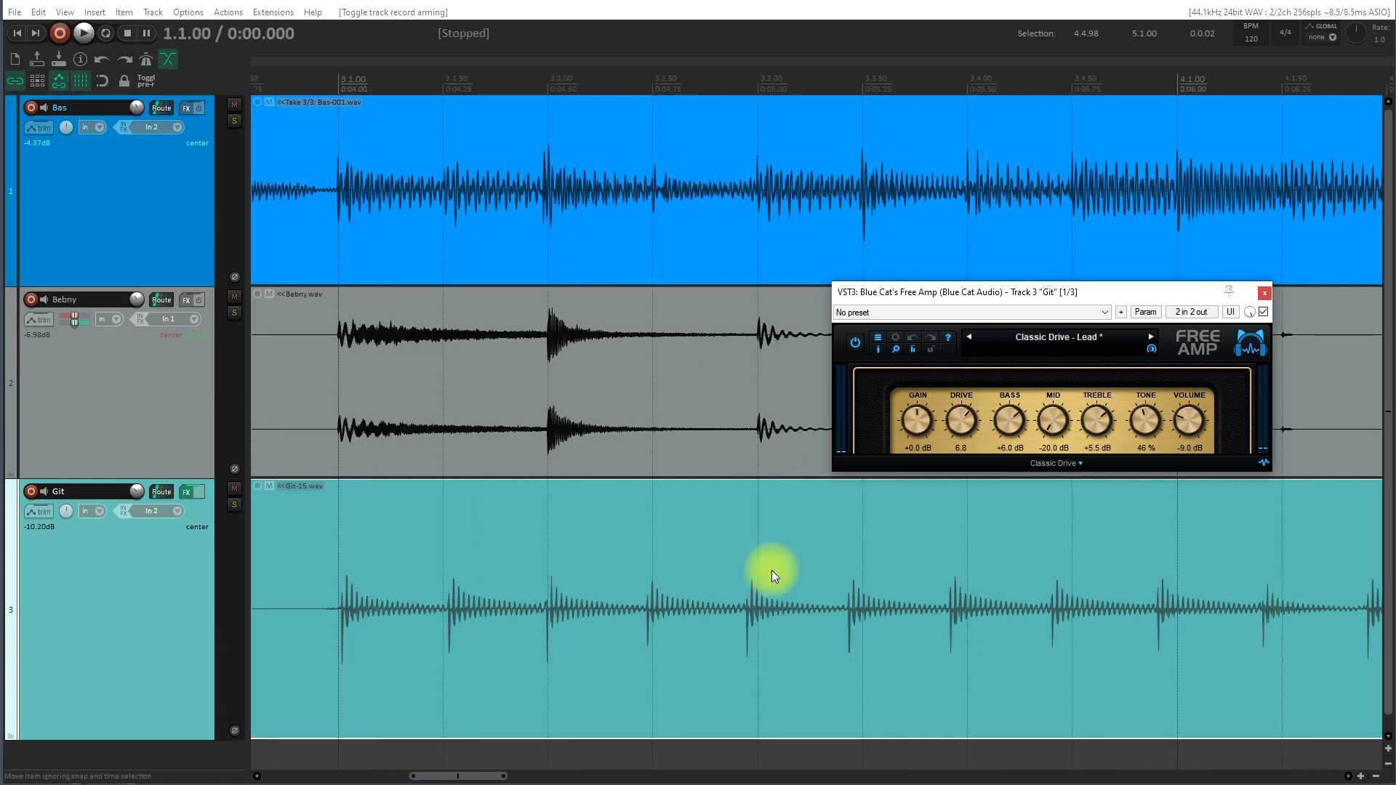
pyautogui.hscroll(3, 771, 570)
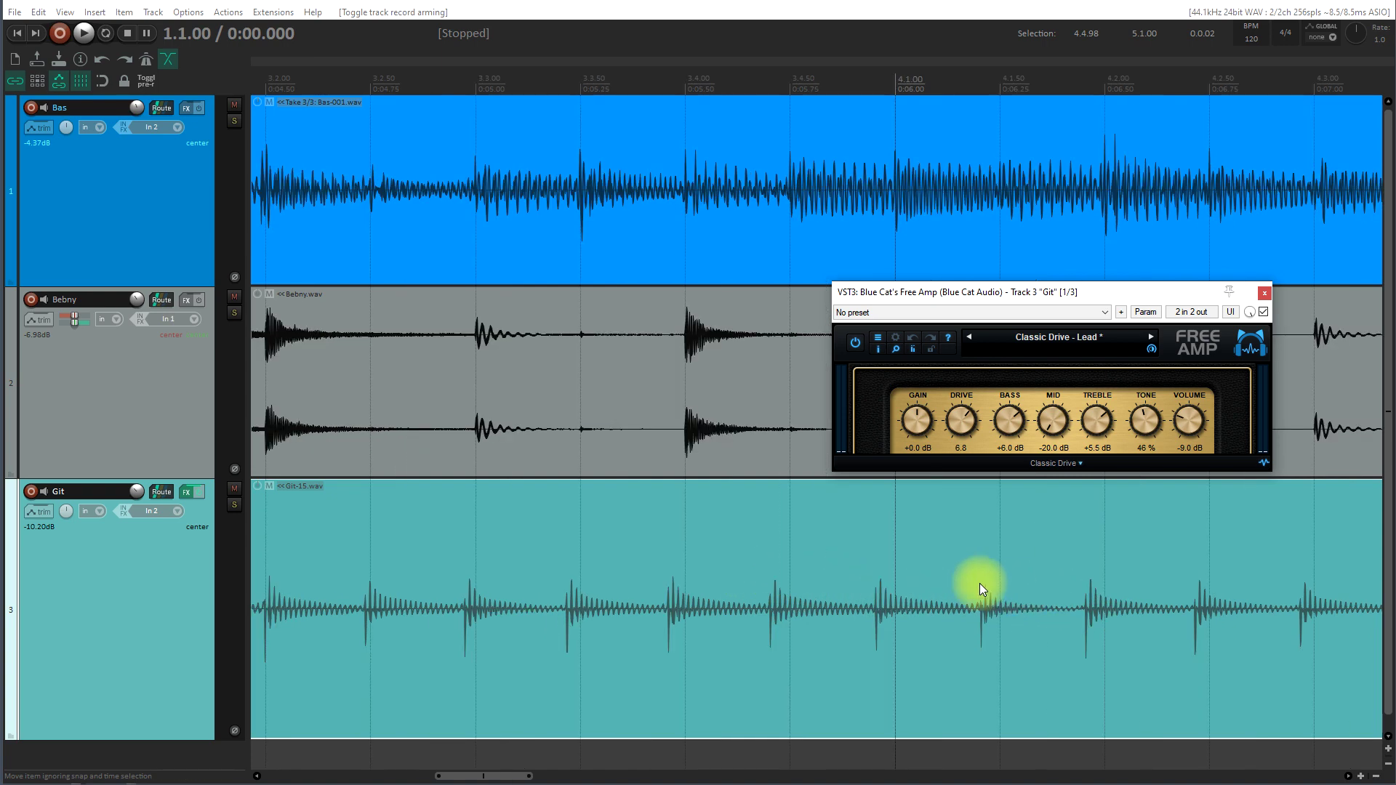
pyautogui.moveTo(980, 584); pyautogui.dragTo(981, 585)
pyautogui.moveTo(982, 584); pyautogui.dragTo(980, 584)
pyautogui.hscroll(5, 980, 584)
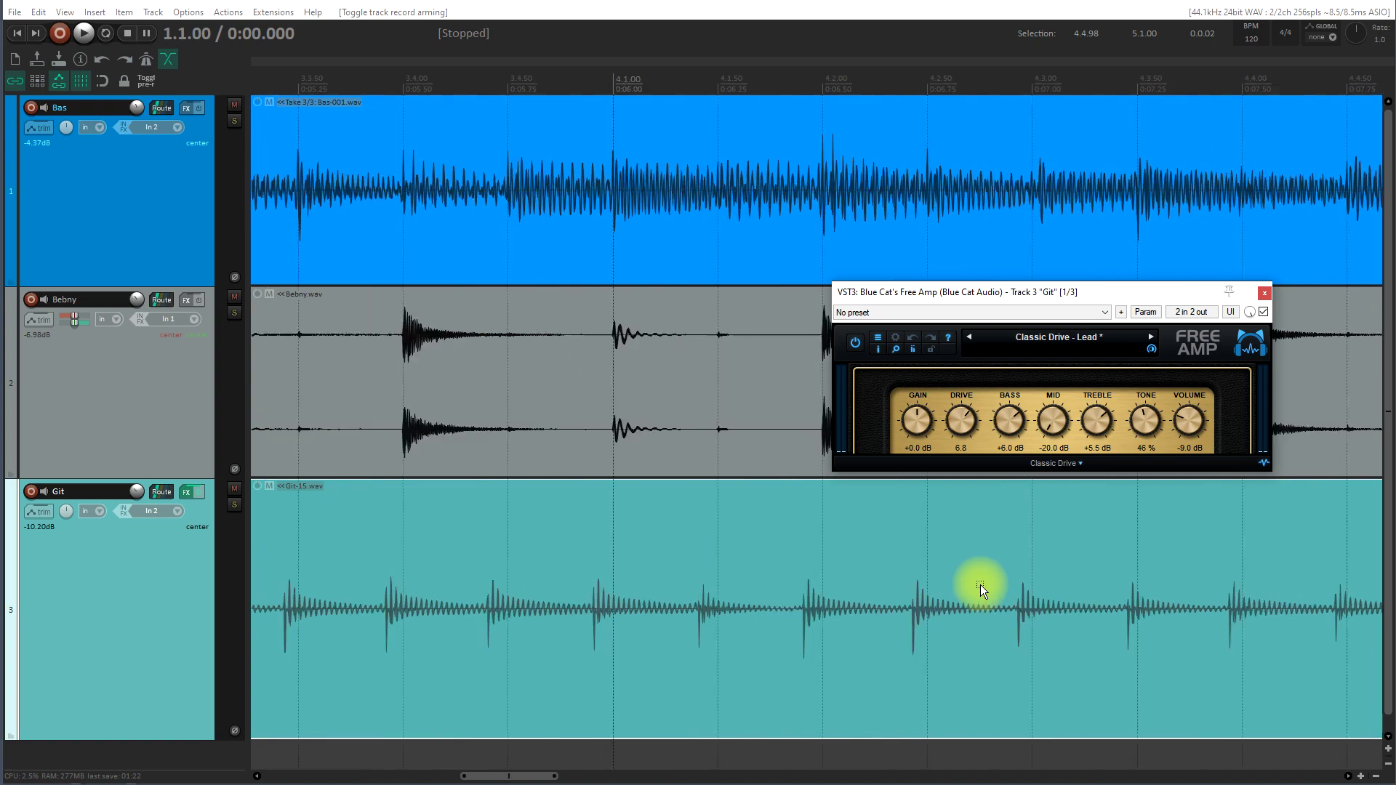
pyautogui.hscroll(-4, 980, 585)
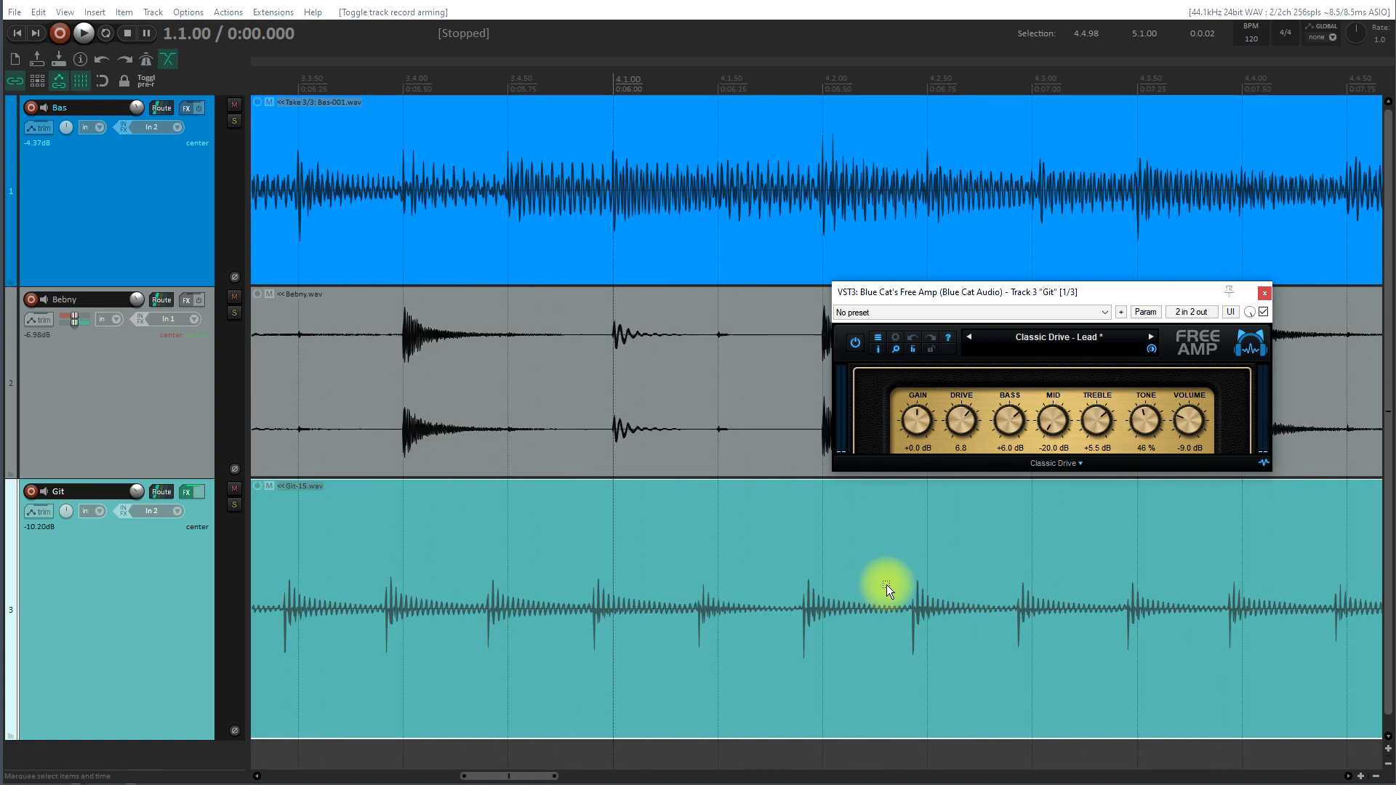
pyautogui.scroll(-5, 887, 584)
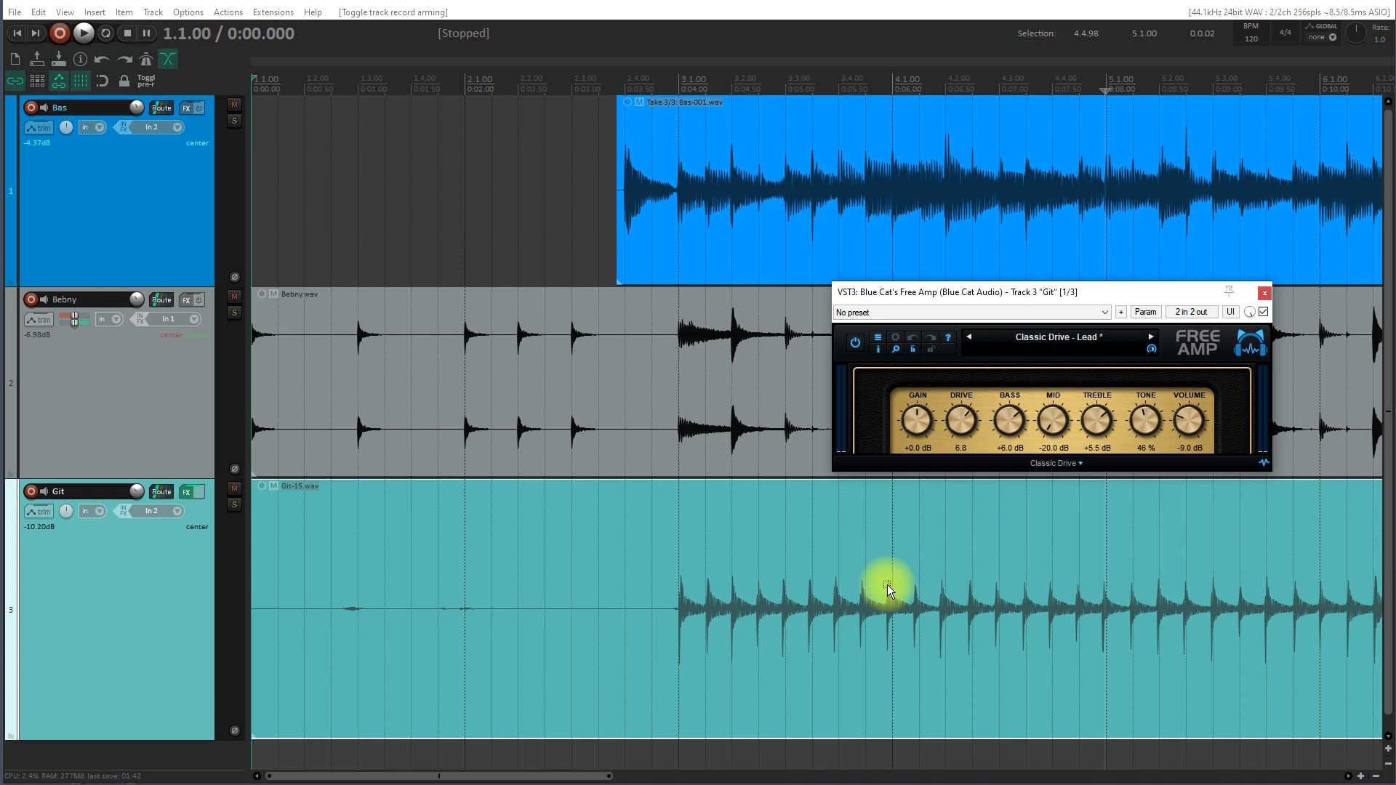
pyautogui.scroll(-2, 887, 584)
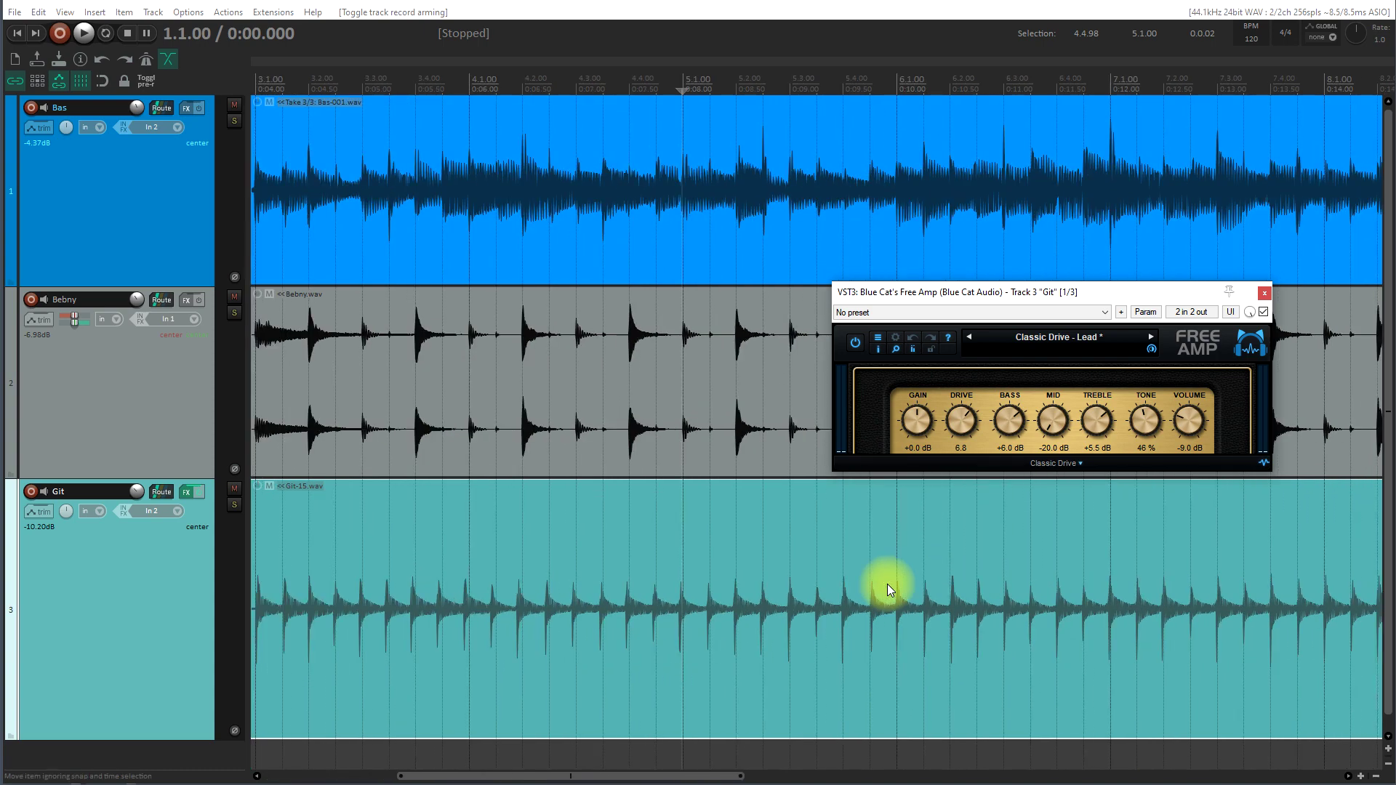
pyautogui.scroll(-2, 887, 585)
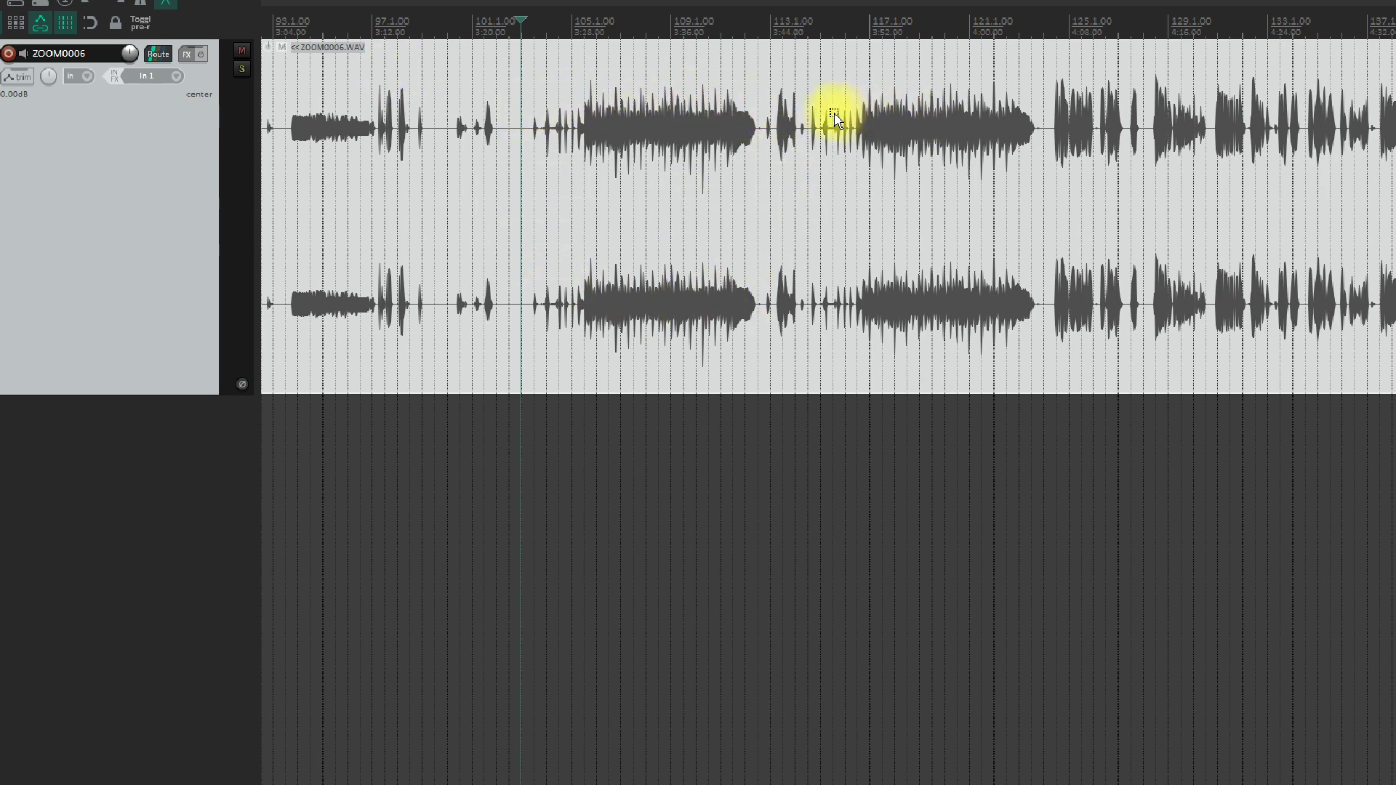
# - Move the split-off second take of ZOOM0006.WAV to a new track below and roughly line it up with the first take
pyautogui.moveTo(808, 113)
pyautogui.mouseDown()
pyautogui.moveTo(1042, 330)
pyautogui.moveTo(984, 320)
pyautogui.moveTo(942, 513)
pyautogui.moveTo(697, 509)
pyautogui.mouseUp()
pyautogui.scroll(3, 421, 268)
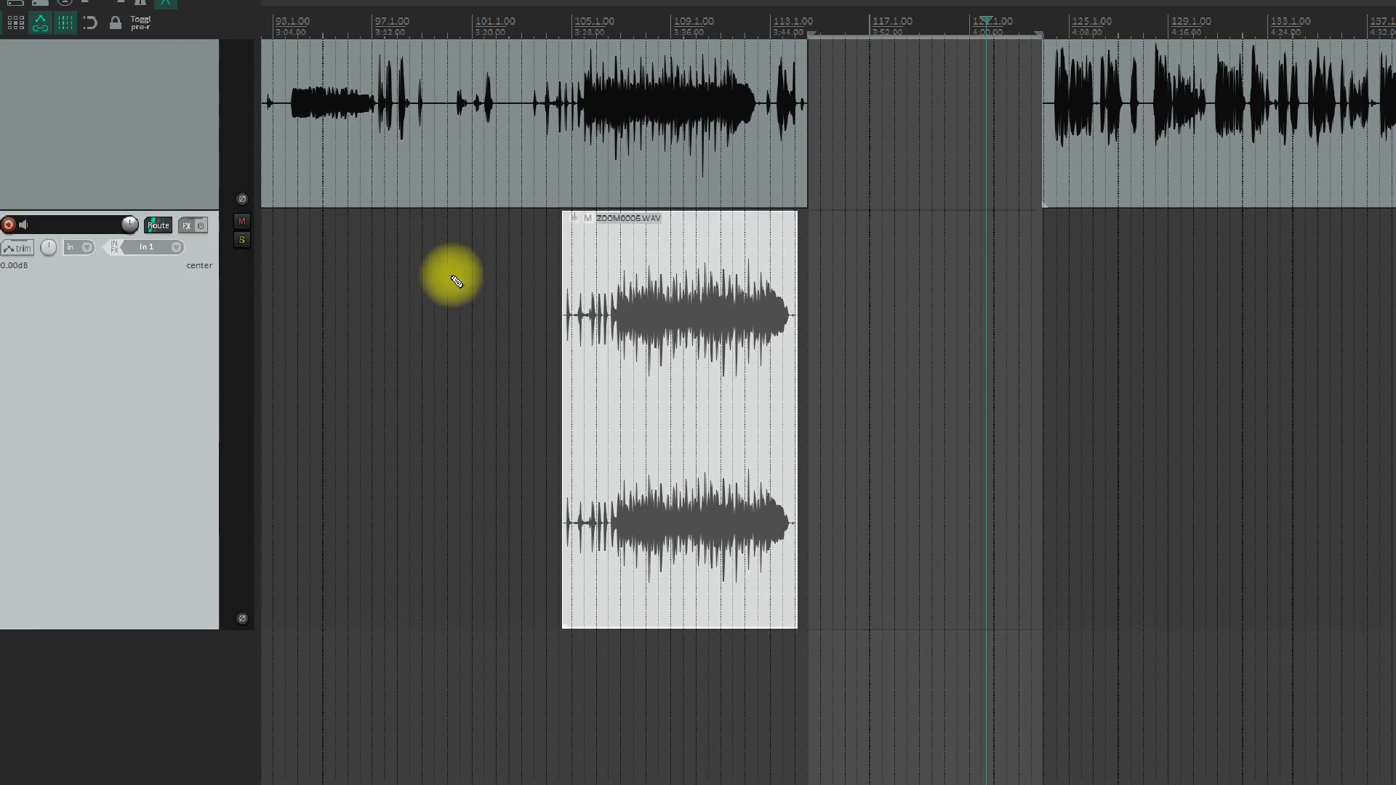
pyautogui.scroll(3, 456, 277)
pyautogui.scroll(-1, 456, 274)
pyautogui.scroll(5, 608, 274)
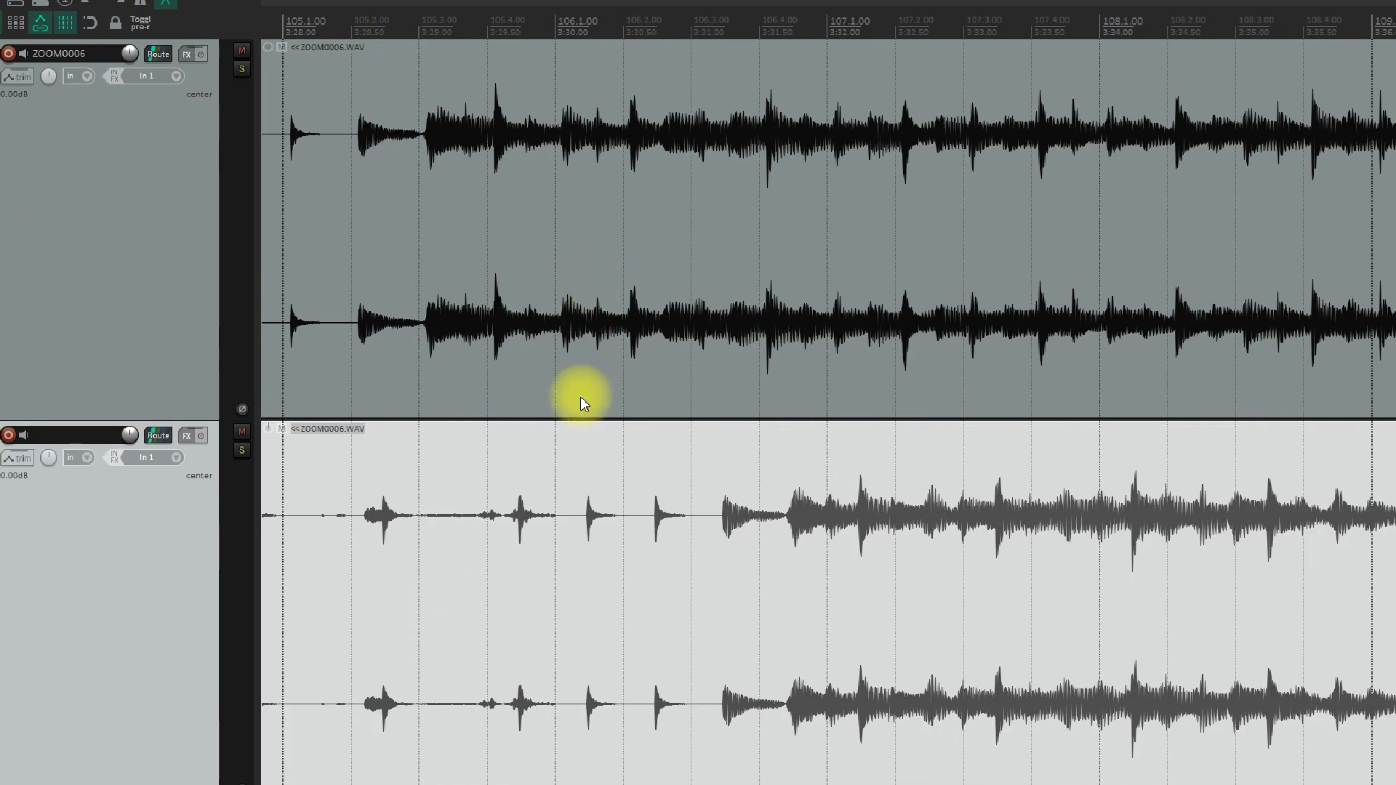
pyautogui.hscroll(-5, 581, 402)
pyautogui.moveTo(813, 645); pyautogui.dragTo(453, 698)
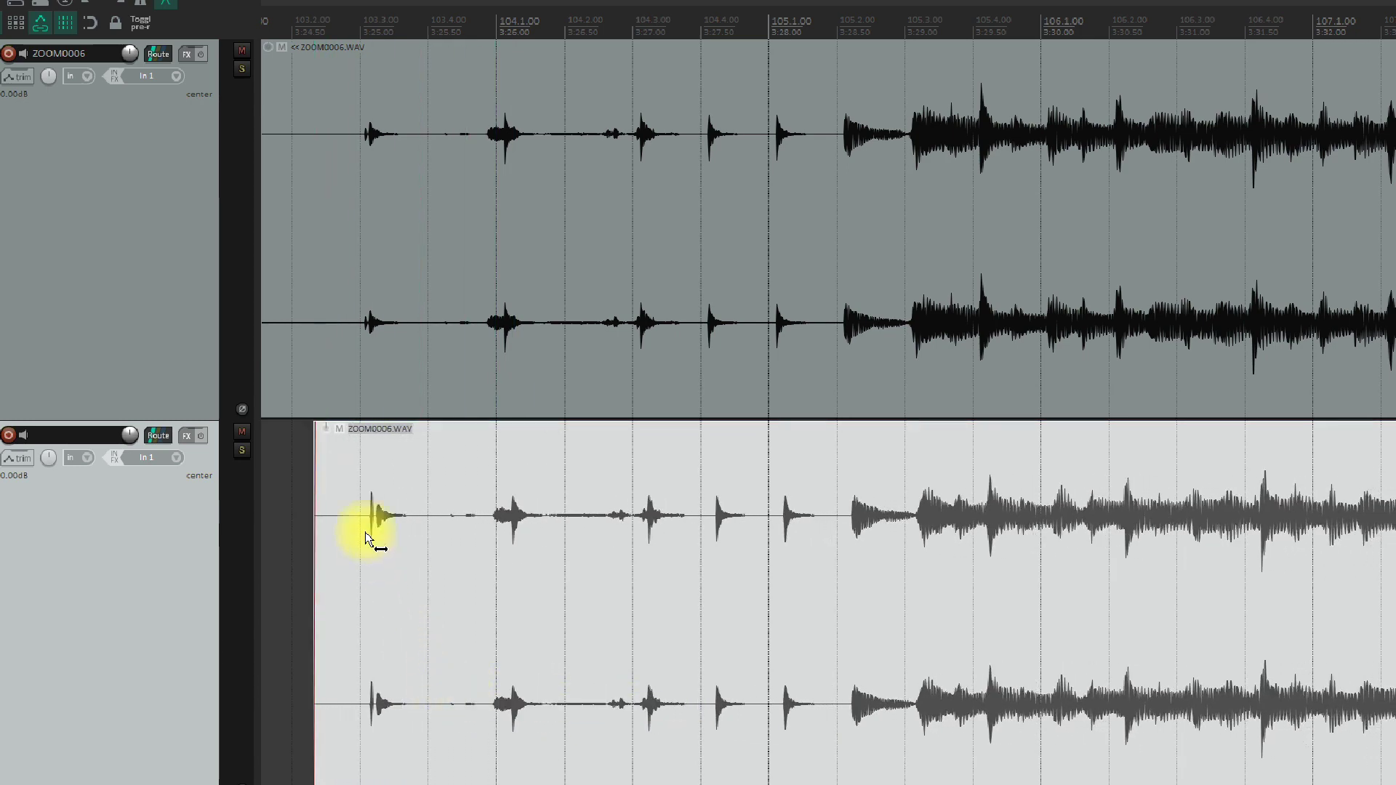
# - Fine-align the lower ZOOM0006.WAV take with the upper one by matching their count-in transients near 103.3 and 104.1
pyautogui.scroll(10, 358, 473)
pyautogui.moveTo(748, 717); pyautogui.dragTo(617, 727)
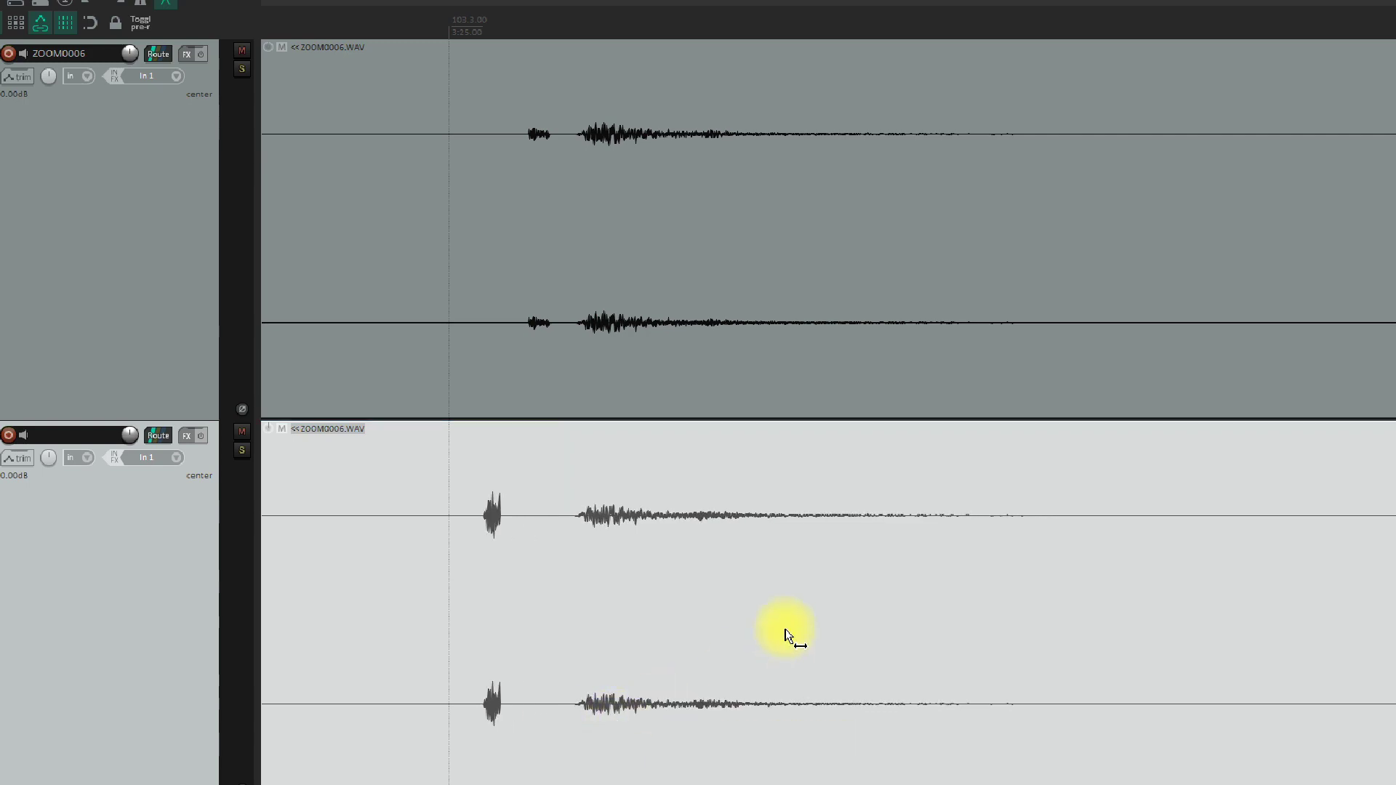
pyautogui.scroll(-5, 1112, 483)
pyautogui.scroll(10, 1146, 477)
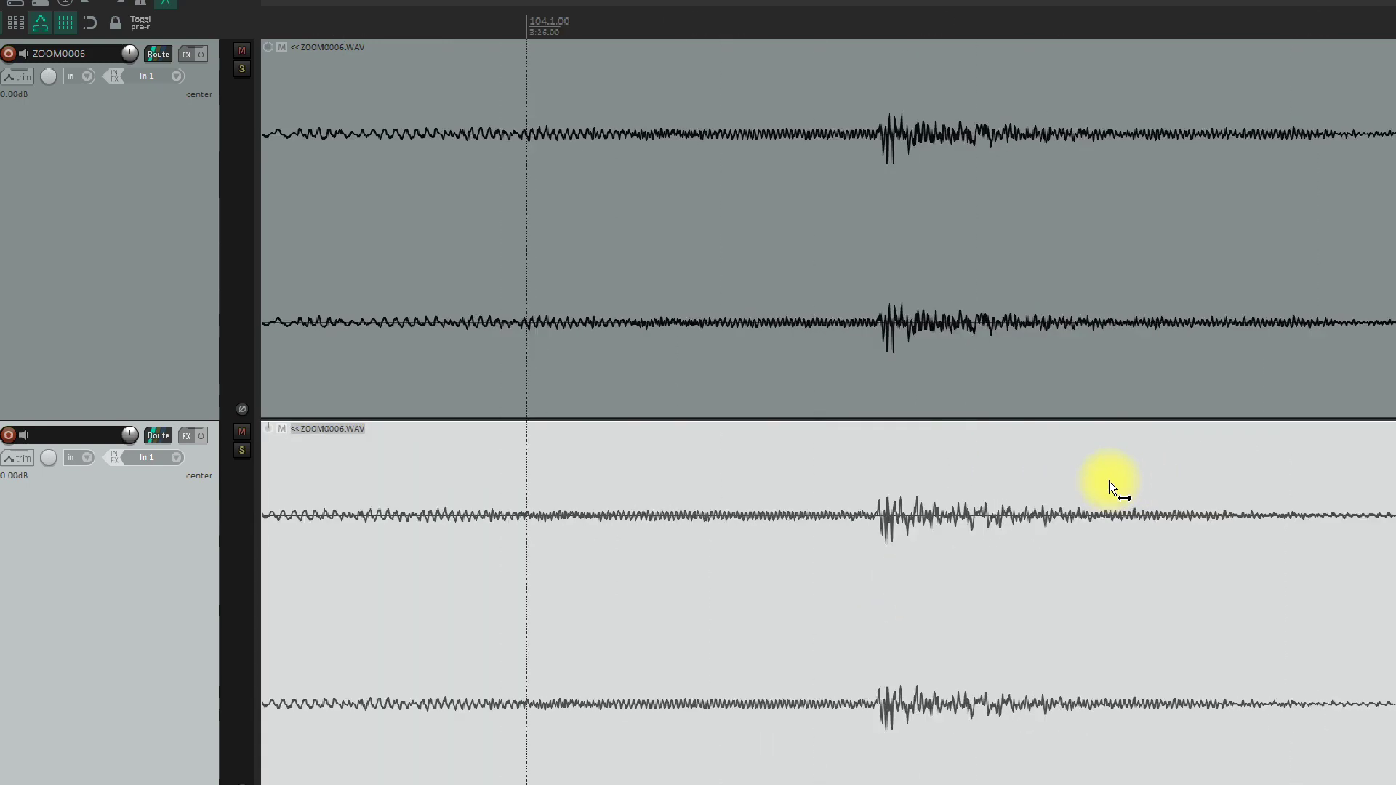
pyautogui.scroll(3, 1110, 487)
pyautogui.click(886, 582)
pyautogui.moveTo(833, 667); pyautogui.dragTo(833, 667)
pyautogui.scroll(5, 801, 414)
pyautogui.moveTo(917, 669); pyautogui.dragTo(826, 663)
pyautogui.scroll(-3, 816, 416)
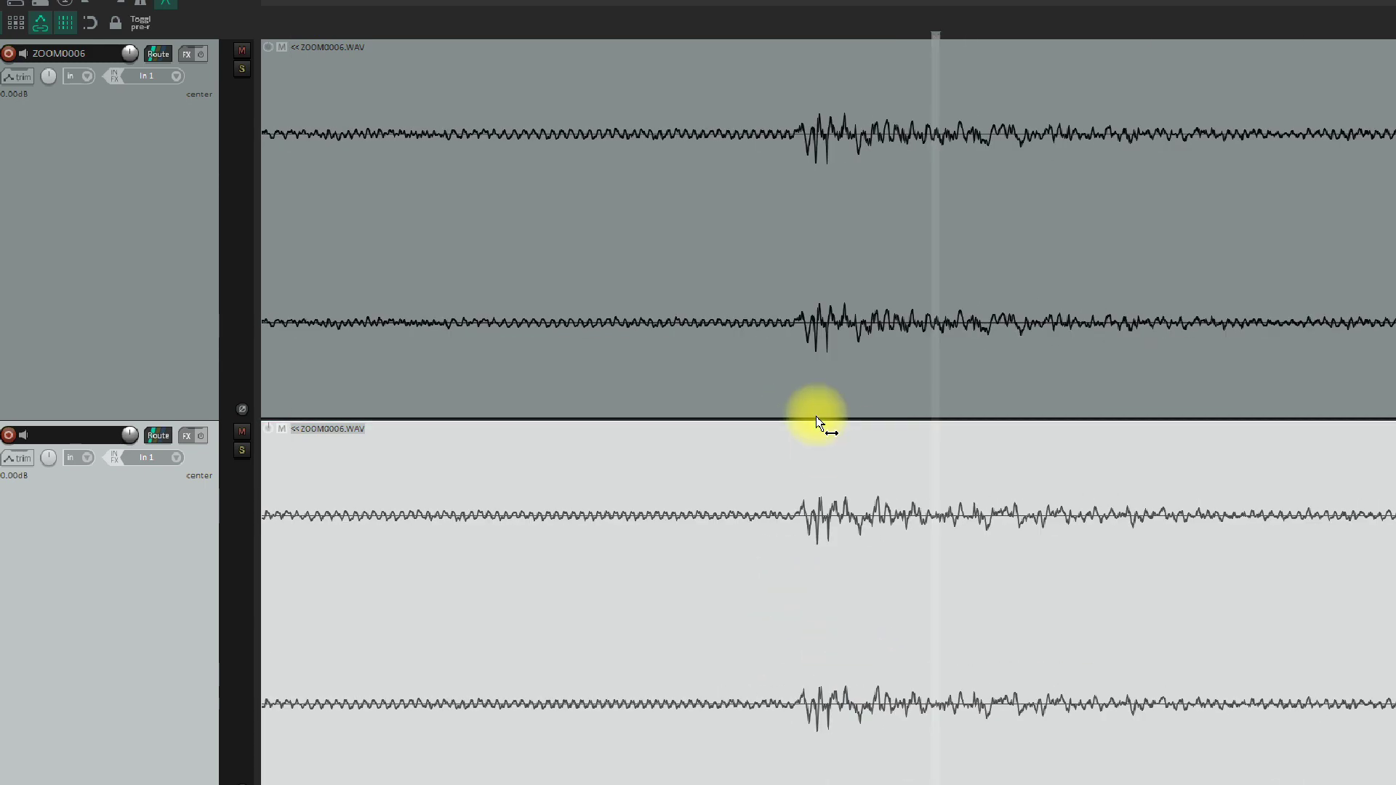
pyautogui.scroll(-6, 816, 415)
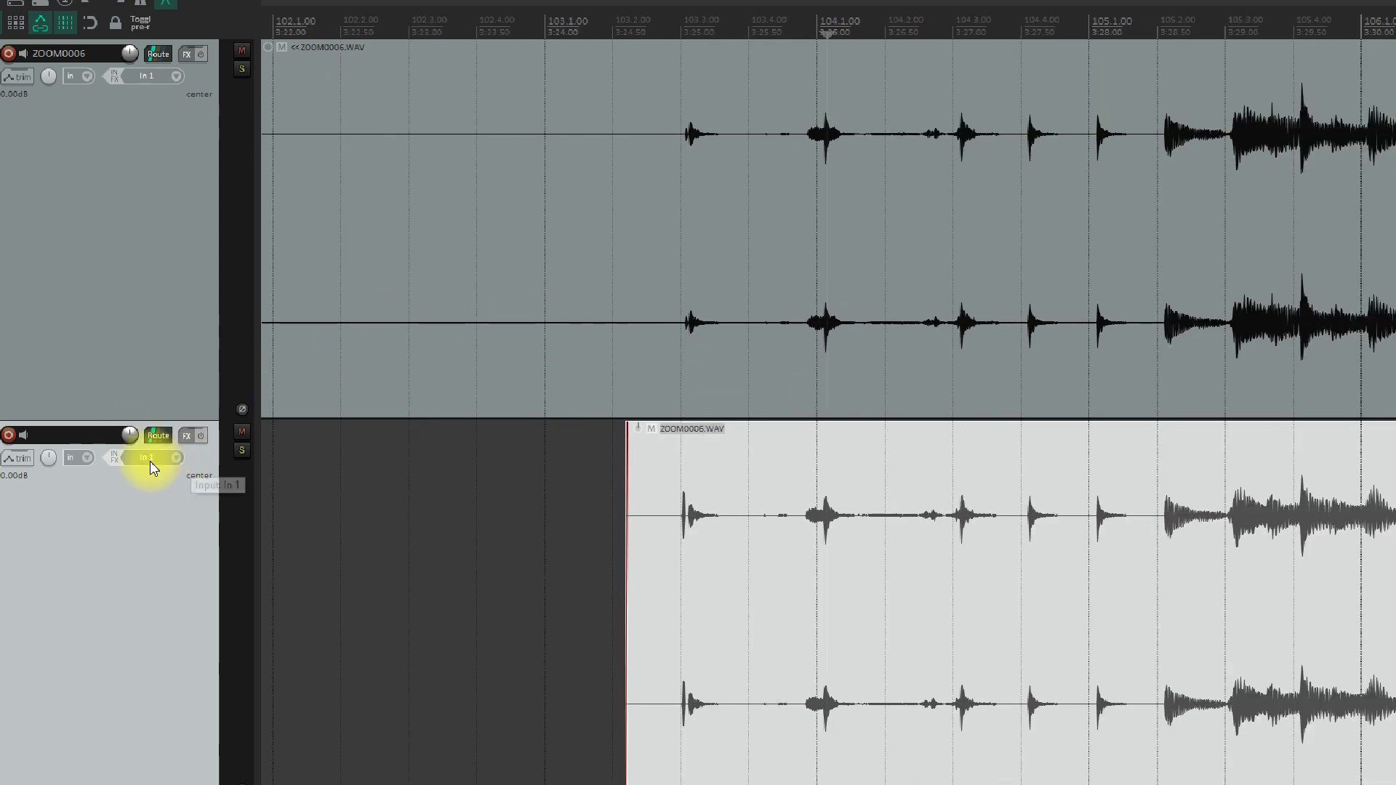
# - Pan the lower track 100% right and the upper ZOOM0006 track 100% left
pyautogui.moveTo(49, 459); pyautogui.dragTo(50, 461)
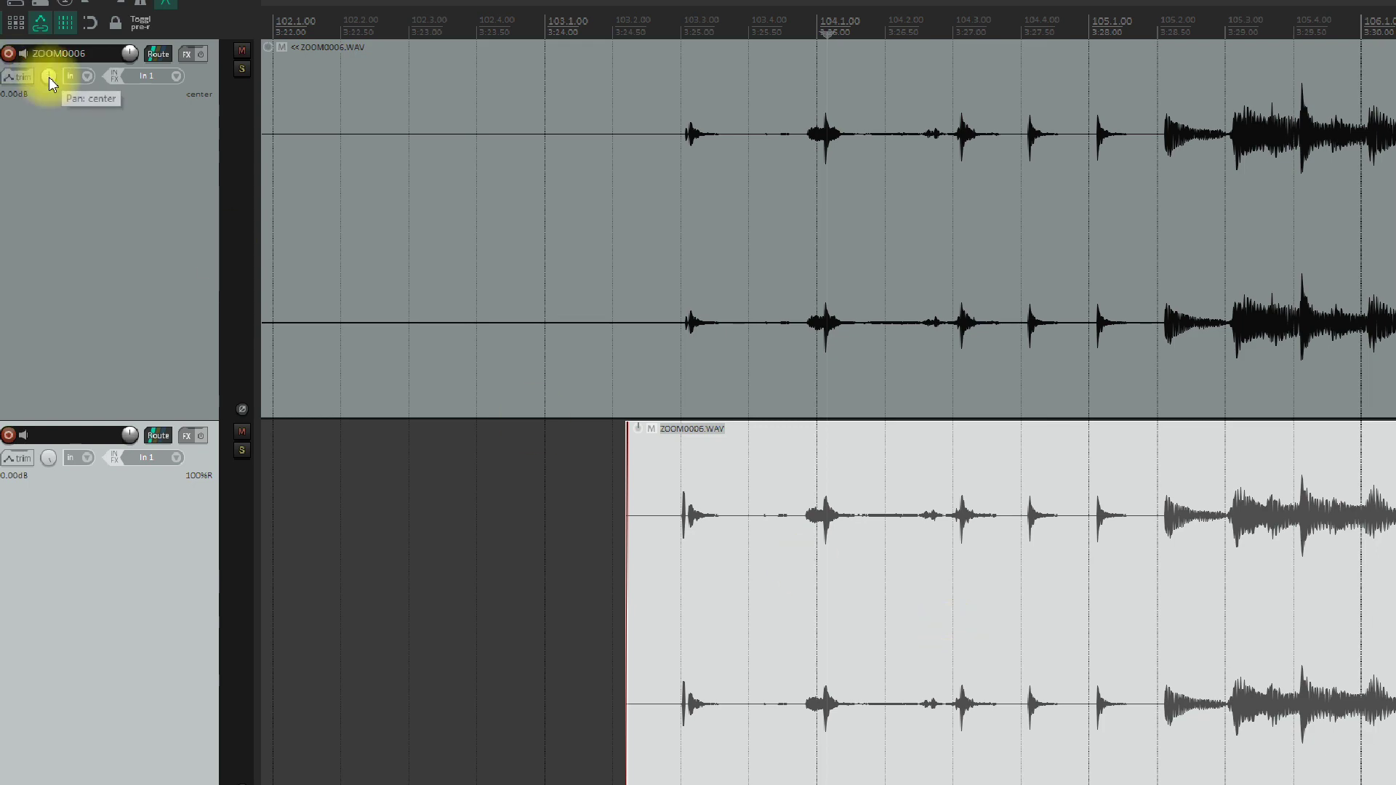
pyautogui.moveTo(49, 82); pyautogui.dragTo(48, 78)
# - Play both aligned takes together from just before the lower clip begins and stop after its music ends
pyautogui.scroll(-3, 631, 25)
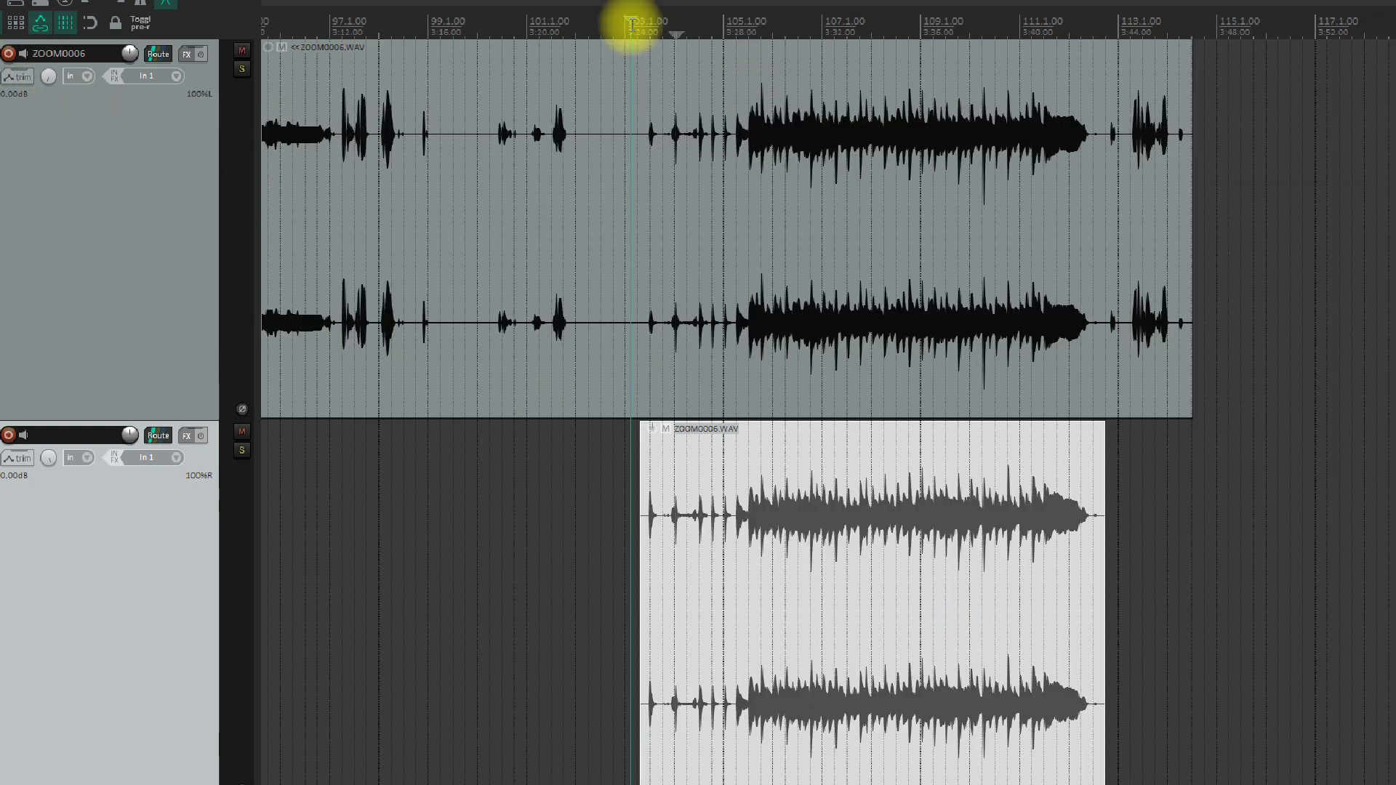
pyautogui.press('space')
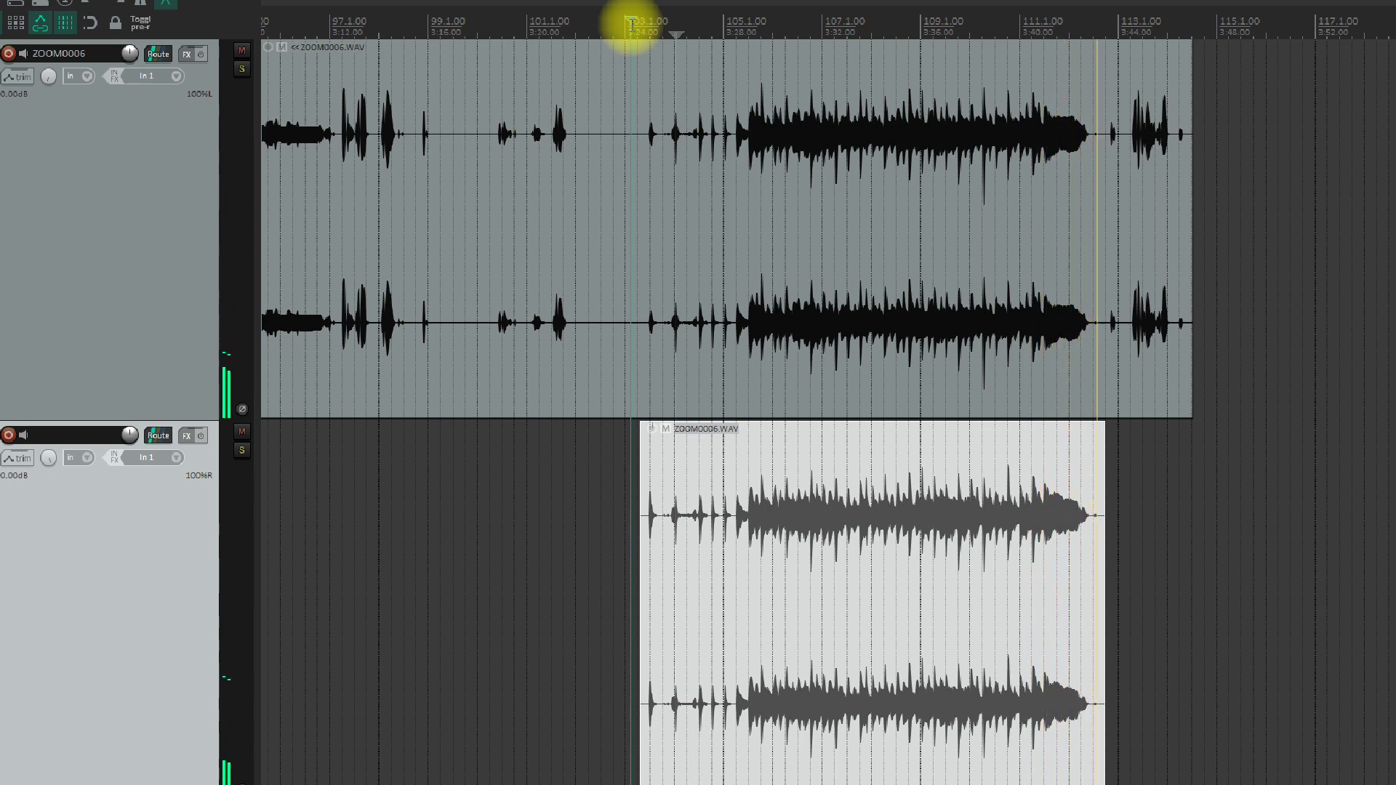
pyautogui.press('space')
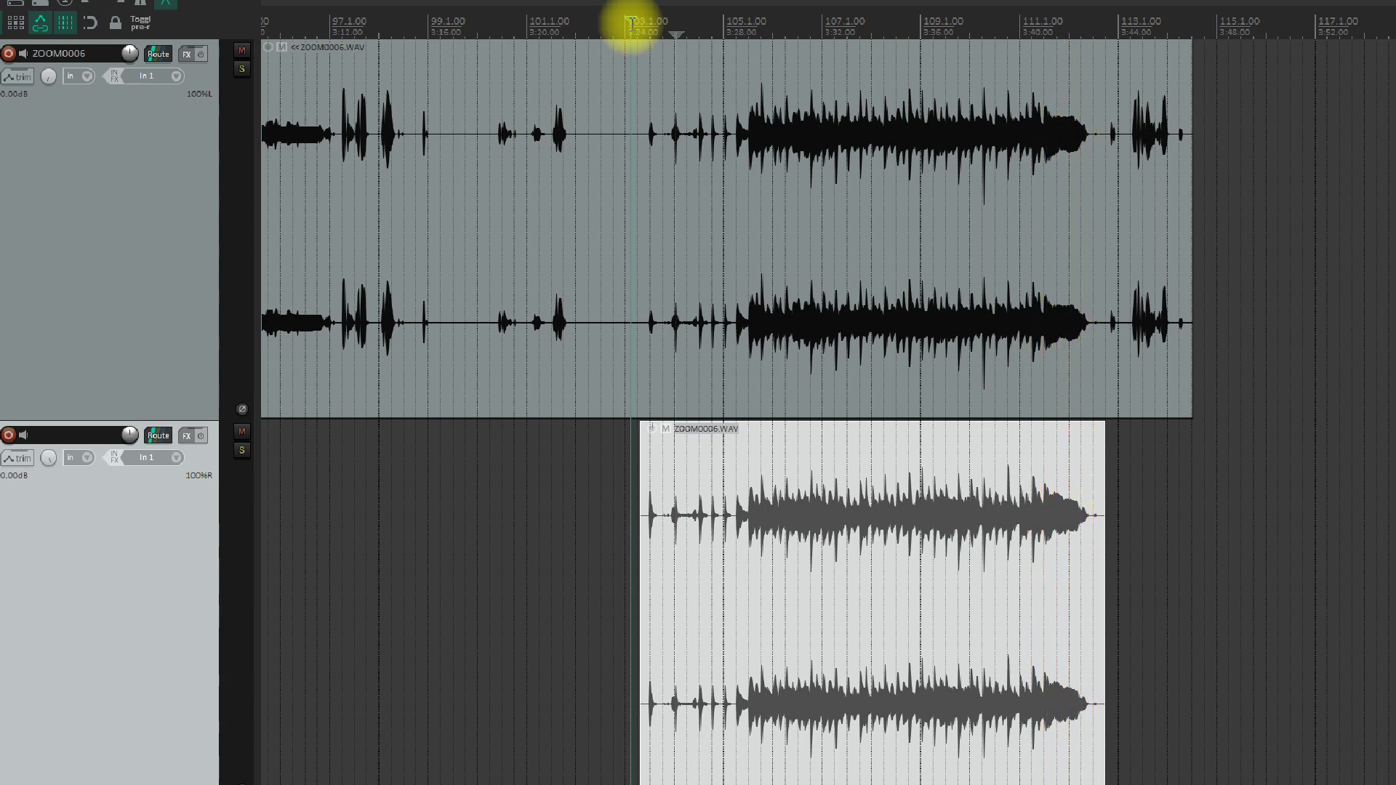